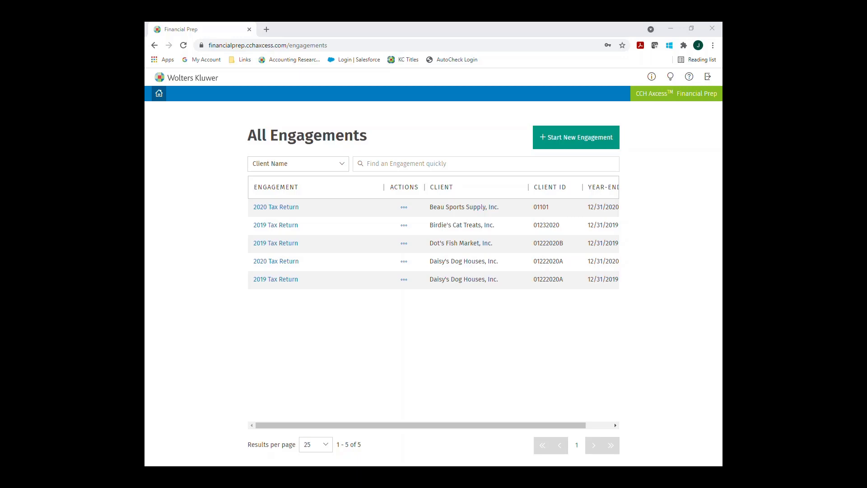
Step: Fill in a new engagement for Beau Sports Supply, Inc. named 2020 Tax Return with entity type Corporation (1120), and discard it
left_click(582, 149)
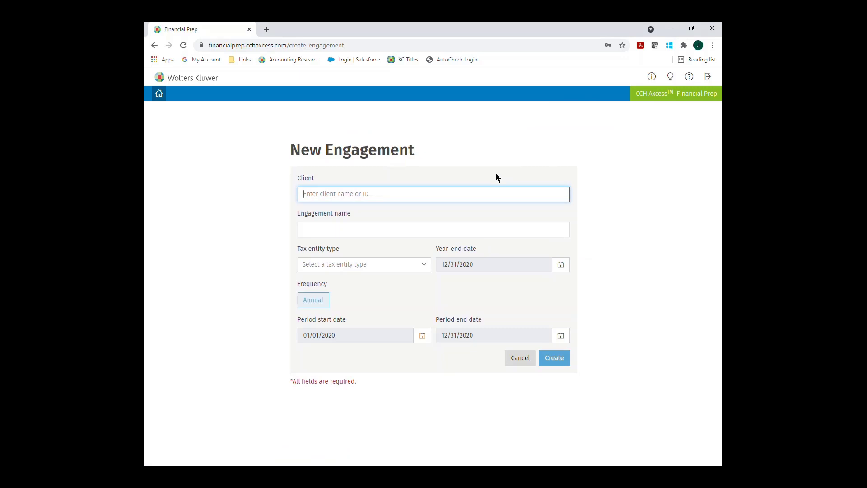
type("Beau")
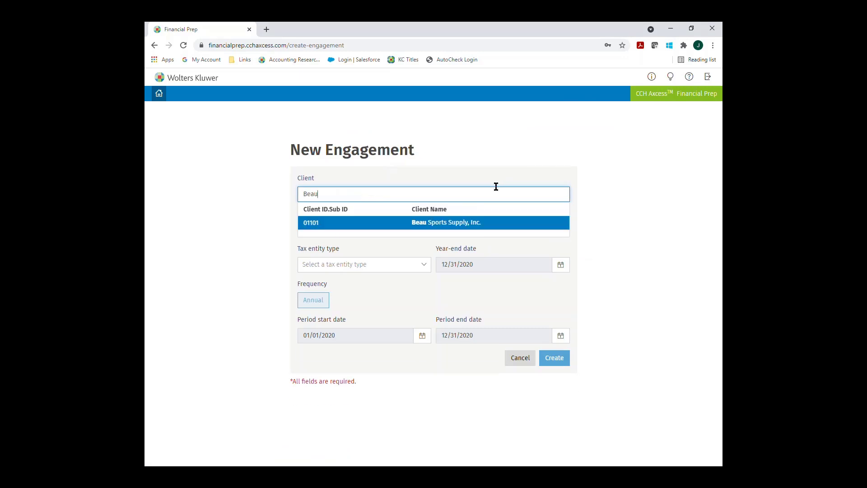
left_click(465, 225)
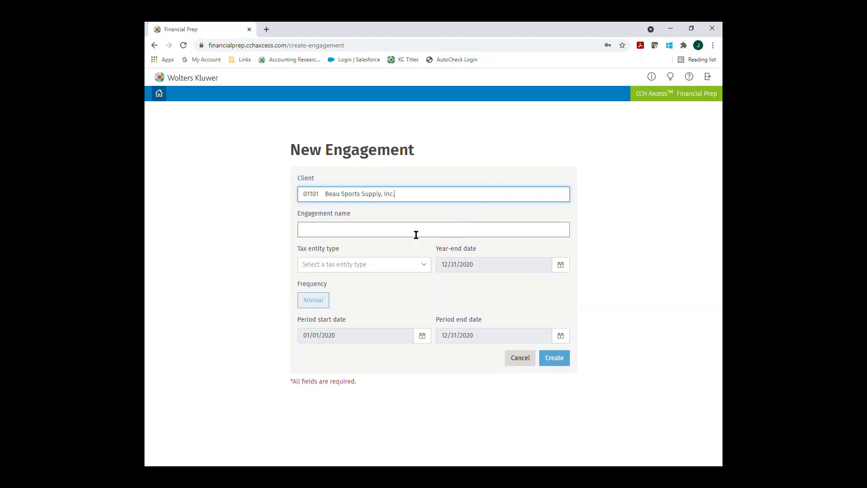
left_click(363, 231)
type("2020 ")
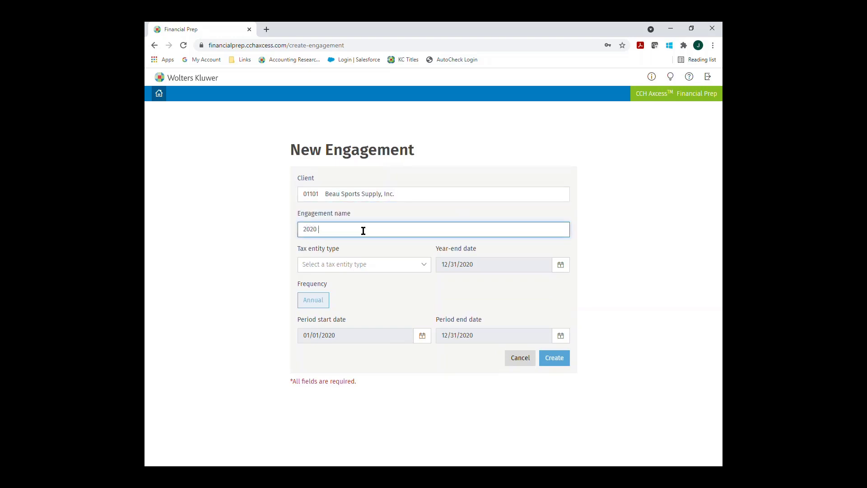
type("Tax Return")
left_click(382, 268)
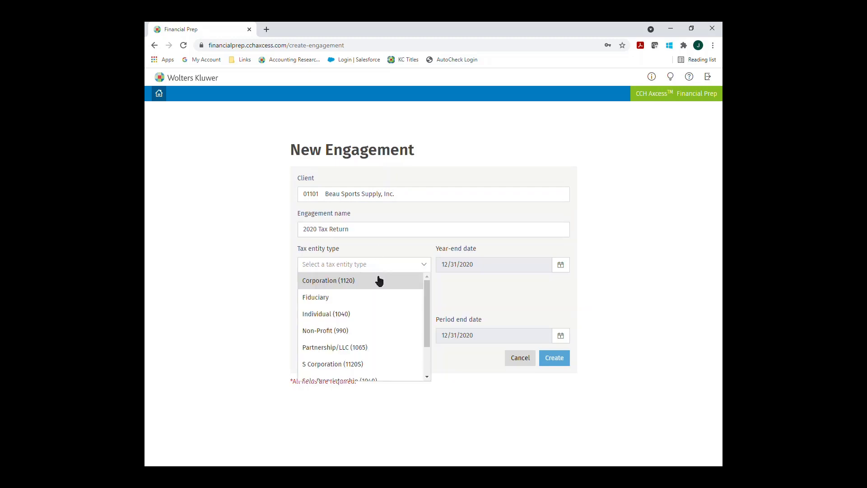
left_click(379, 281)
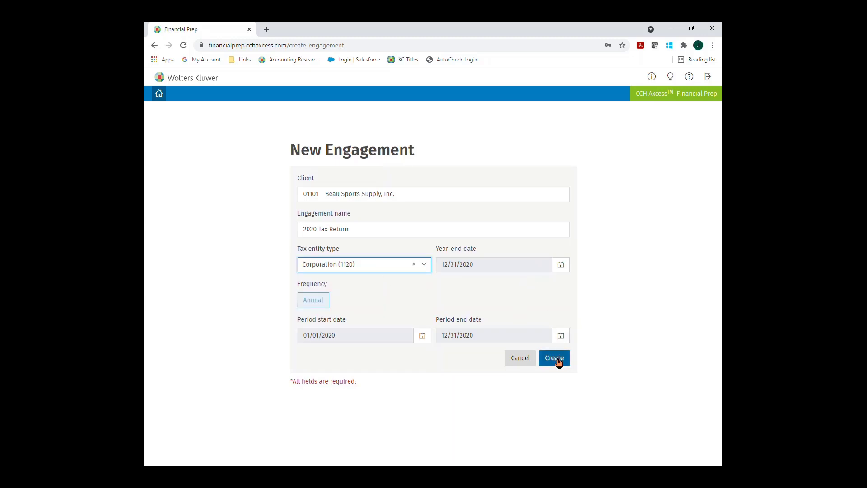
left_click(533, 360)
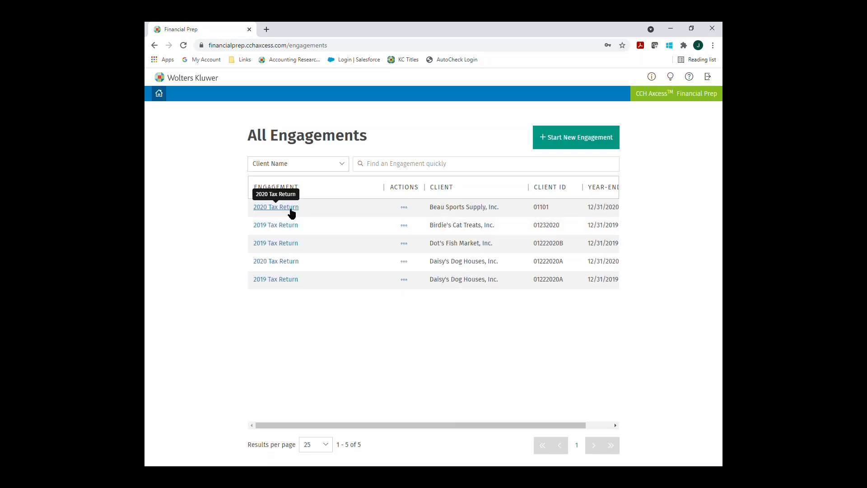
Step: Open the 2020 Tax Return engagement for Beau Sports Supply, Inc. and expand its Tax Return Workpapers folder
left_click(403, 208)
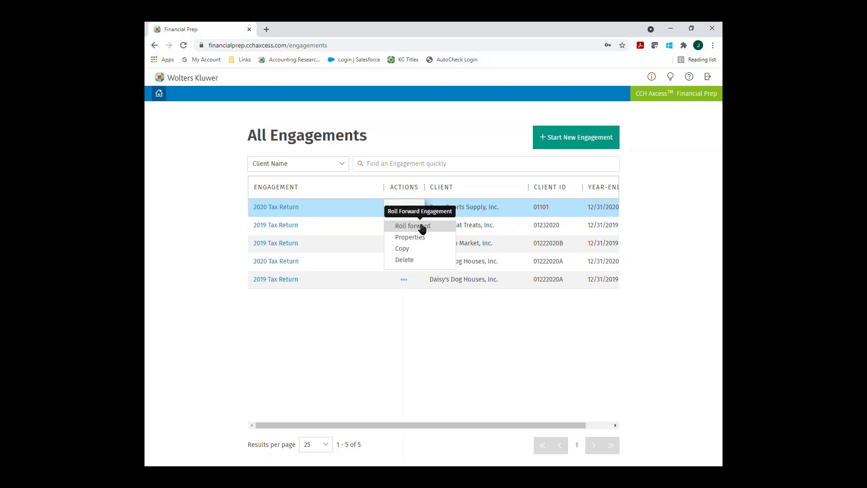
left_click(285, 207)
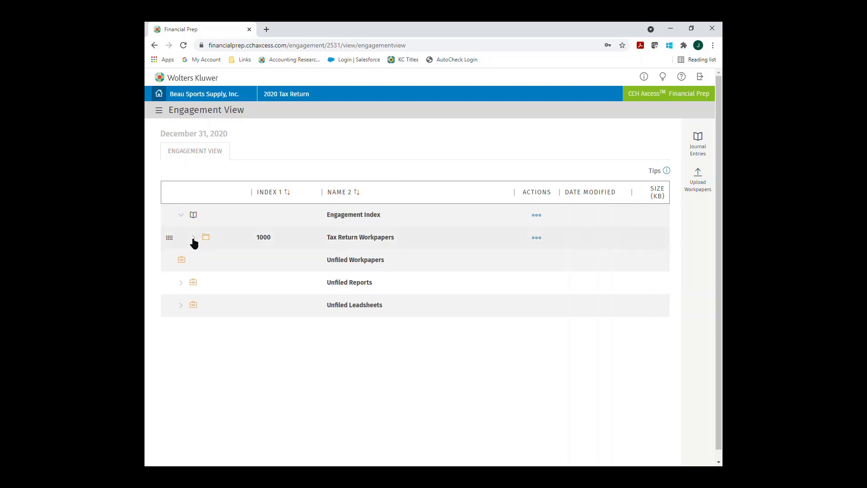
left_click(192, 240)
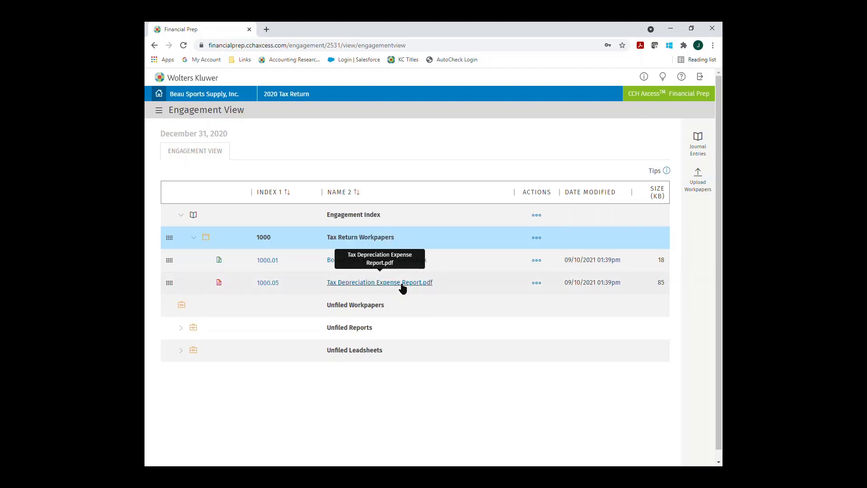
Step: Review the index, name and tags in the properties of the Book to Tax M-1 Reconciliation workpaper without changing them
left_click(697, 178)
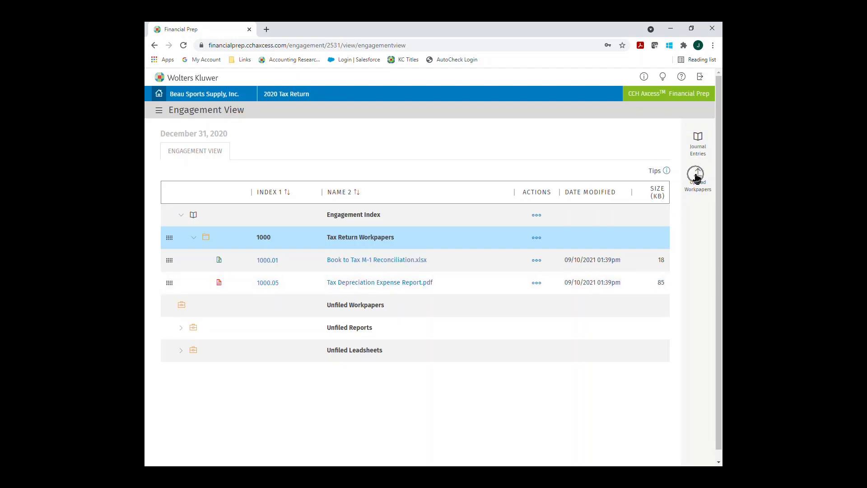
left_click(536, 260)
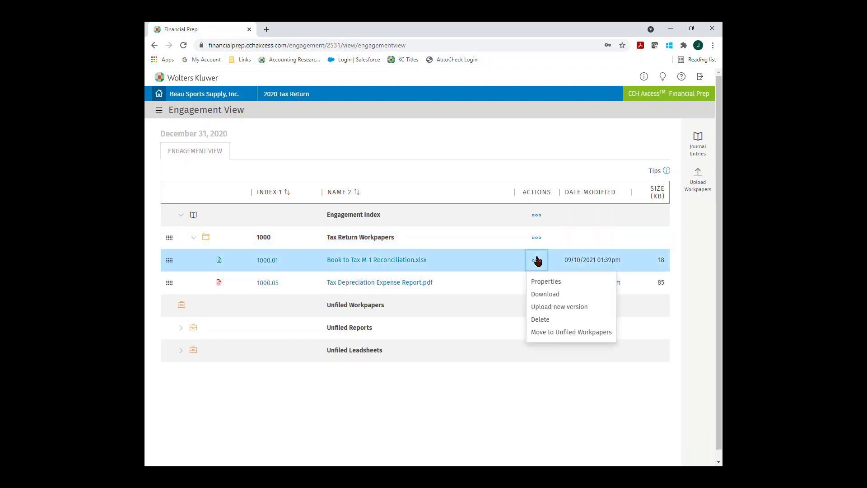
left_click(543, 282)
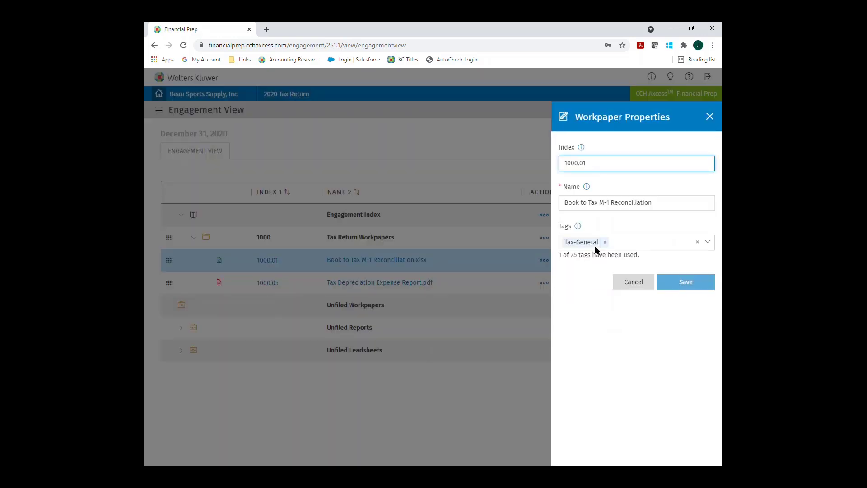
left_click(634, 282)
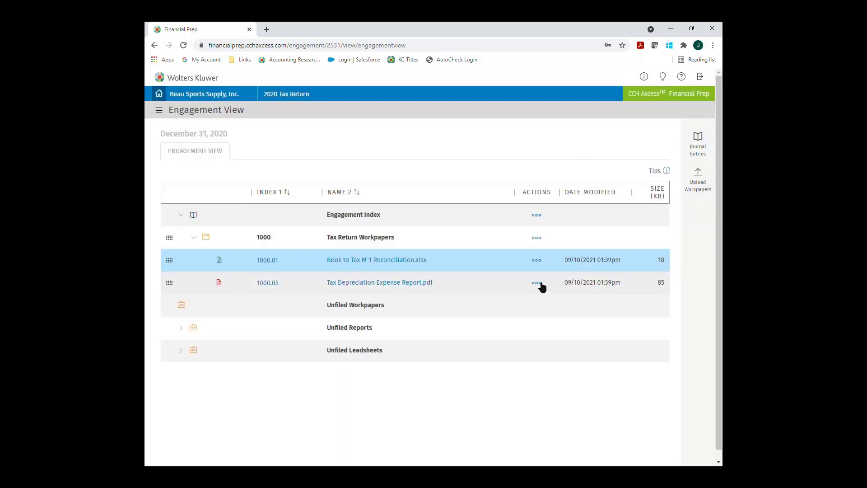
Step: Review the properties and assigned tags of the Tax Depreciation Expense Report workpaper without changing them
left_click(538, 284)
left_click(551, 305)
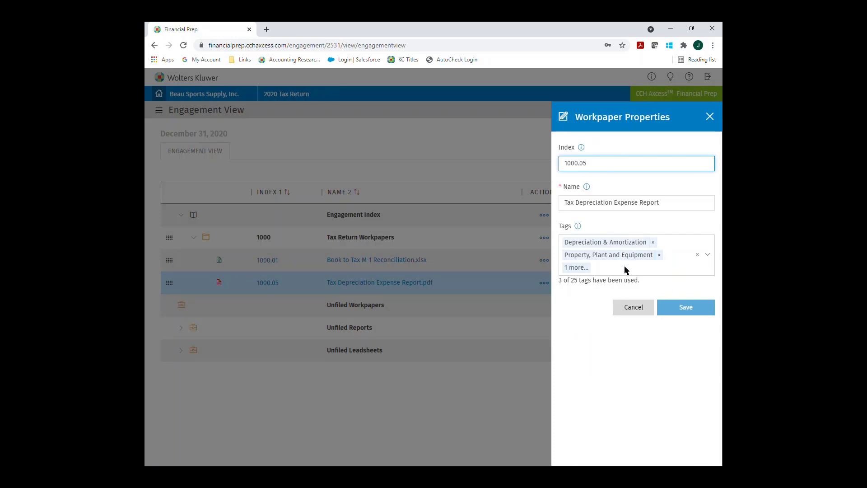
left_click(633, 306)
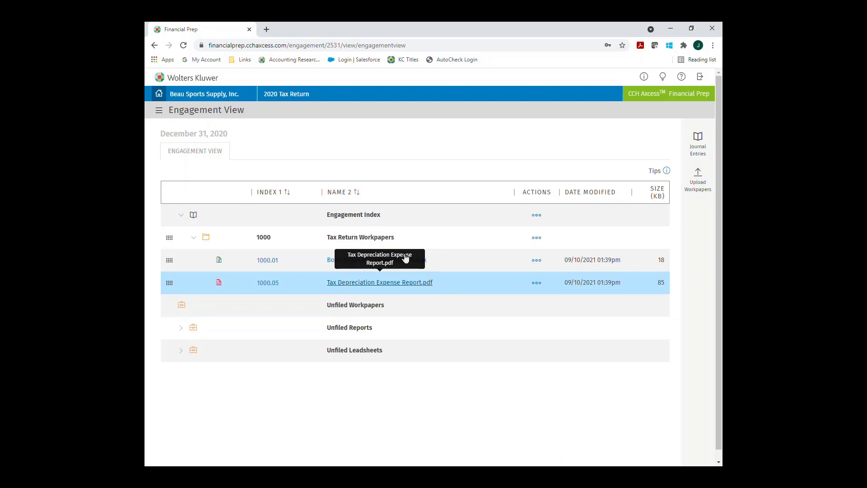
Step: Open the engagement's trial balance and look at its import sources, including Microsoft Excel, without importing anything
left_click(157, 113)
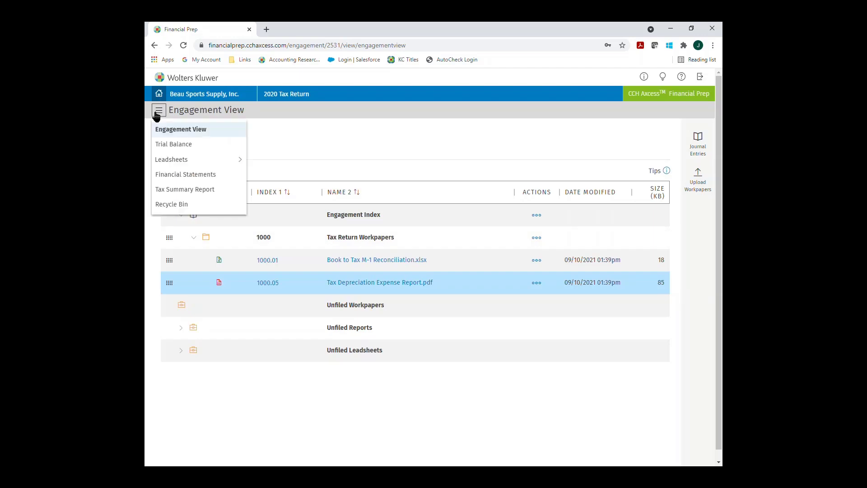
left_click(162, 144)
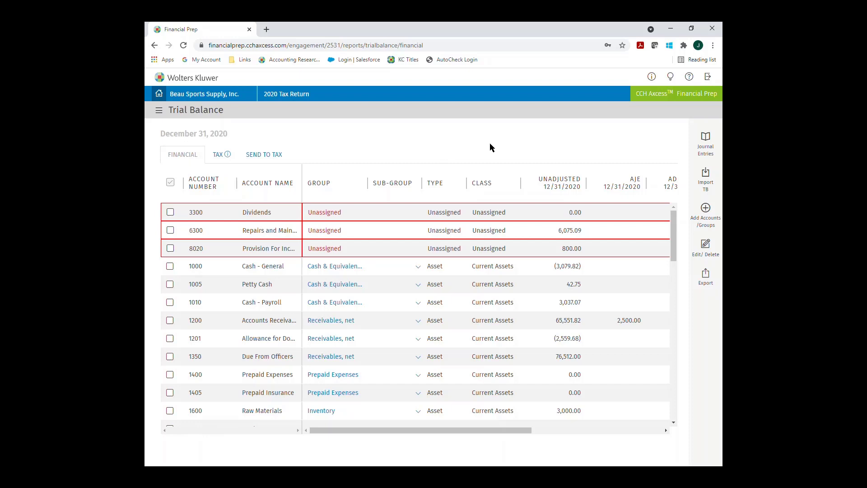
left_click(708, 183)
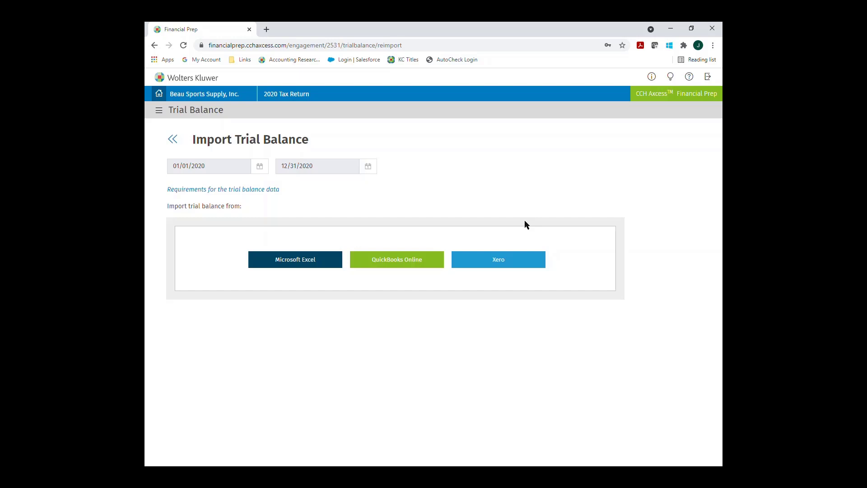
left_click(294, 257)
left_click(174, 140)
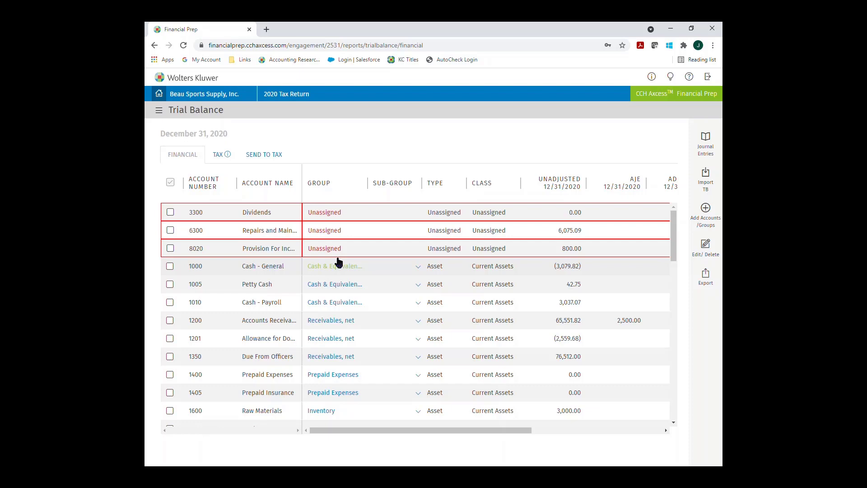
Step: In the trial balance's tax view, assign tax group L01 Cash to account 1000 Cash - General
left_click(219, 157)
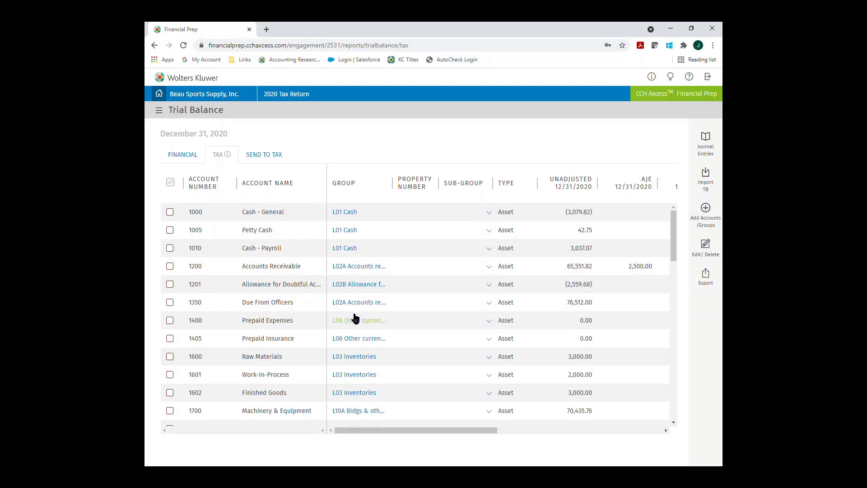
scroll(354, 316, "down", 1)
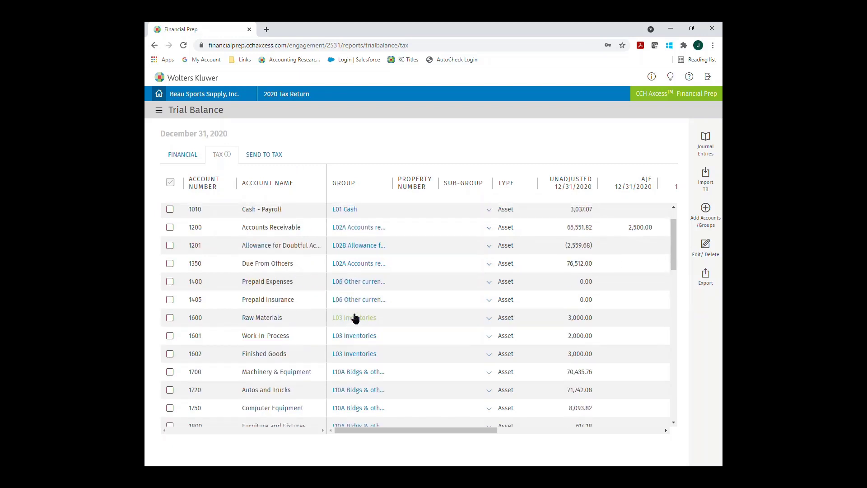
scroll(354, 316, "up", 1)
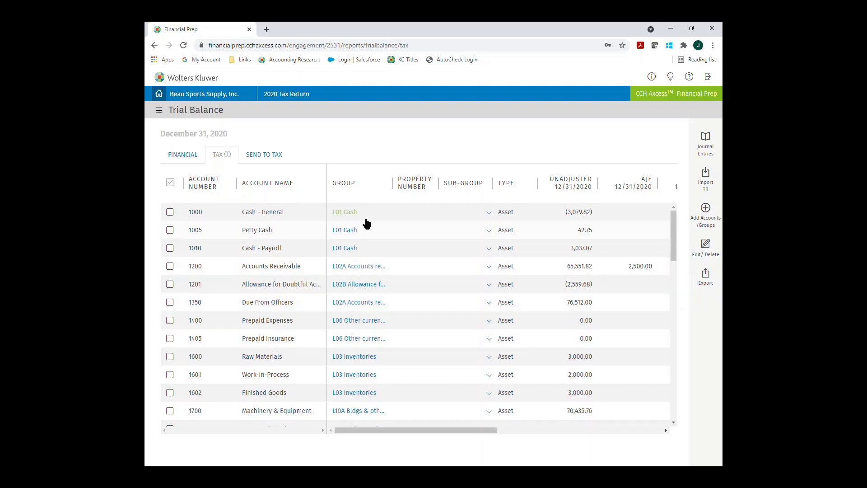
left_click(347, 213)
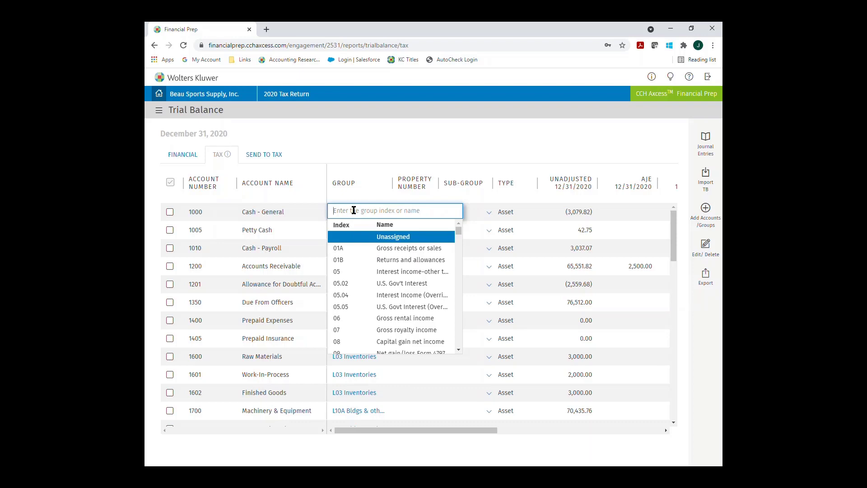
type("l01")
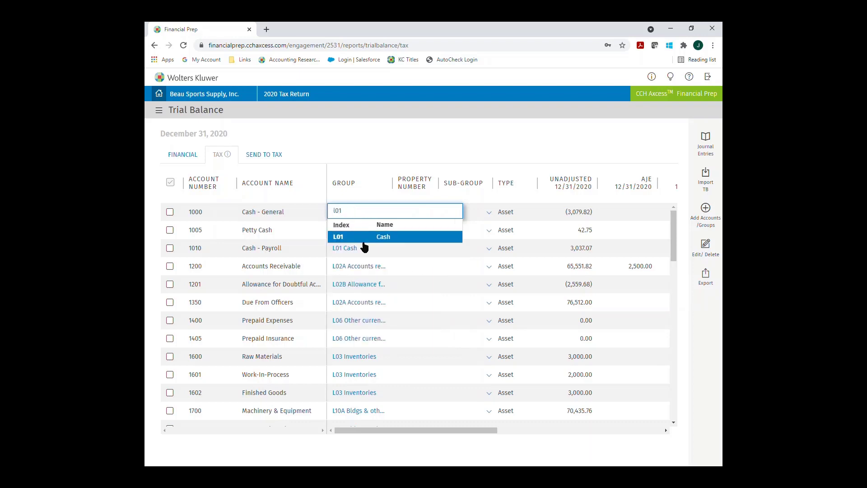
left_click(363, 241)
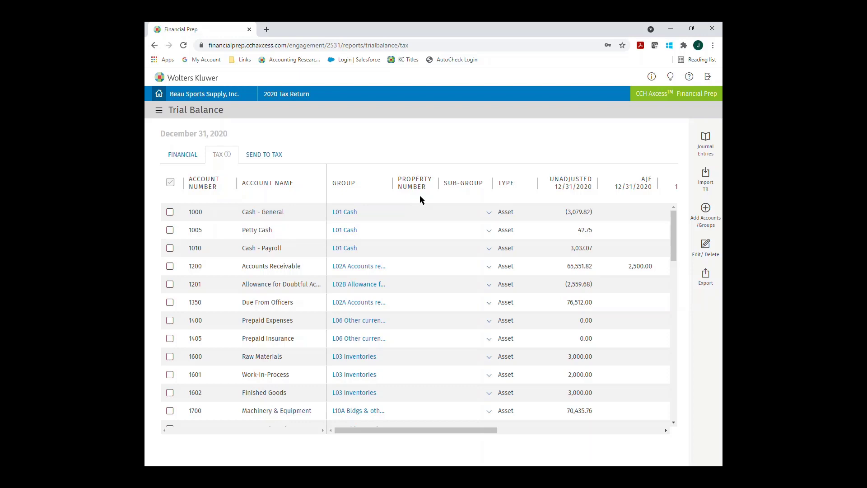
Step: Open the Tax Summary Report and check the general workpapers and their tags
left_click(159, 111)
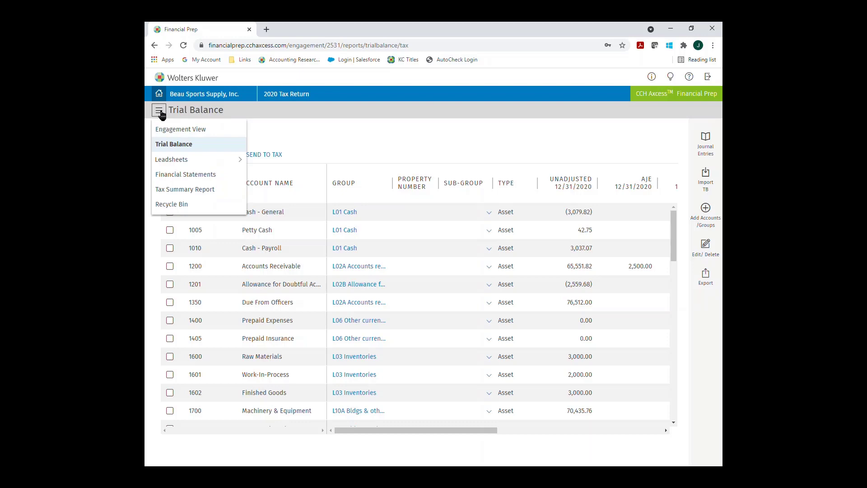
left_click(180, 190)
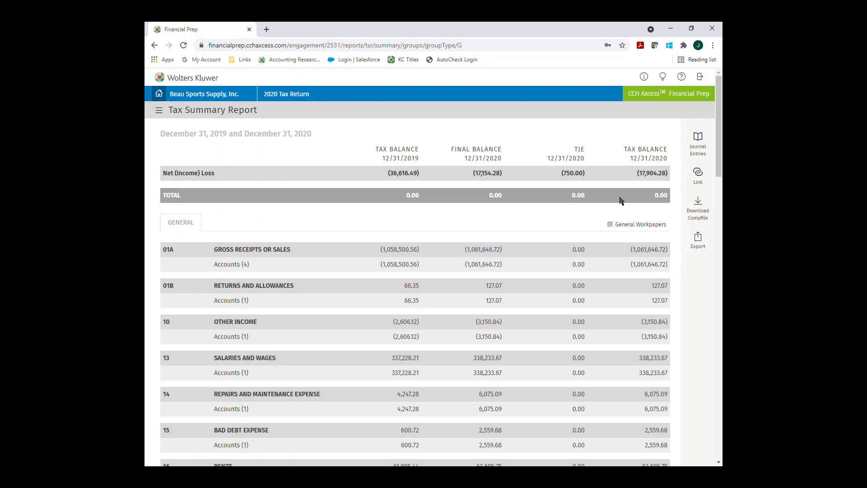
left_click(660, 225)
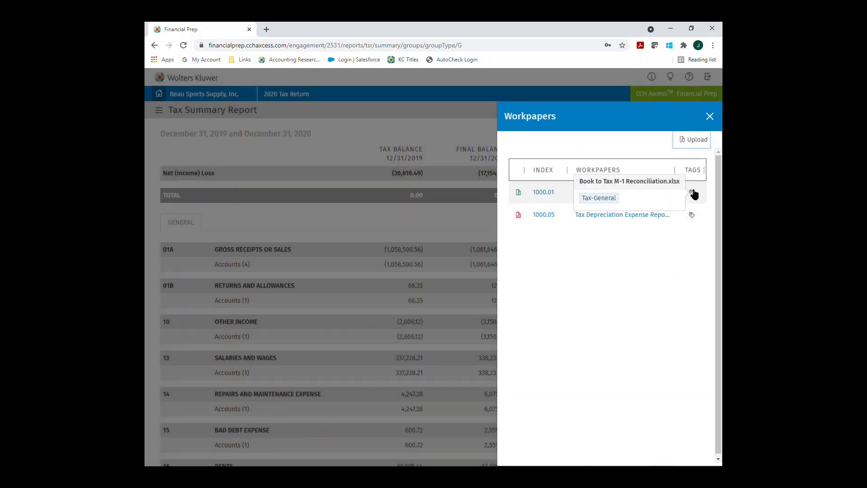
mouse_move(691, 215)
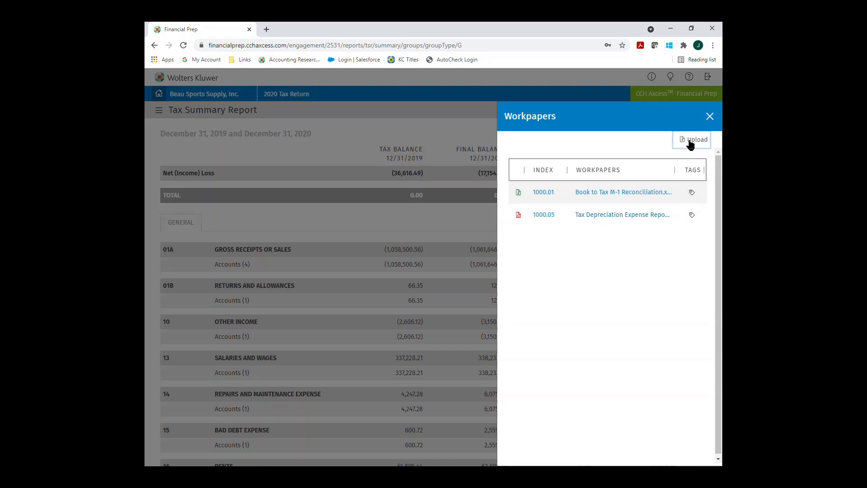
left_click(710, 117)
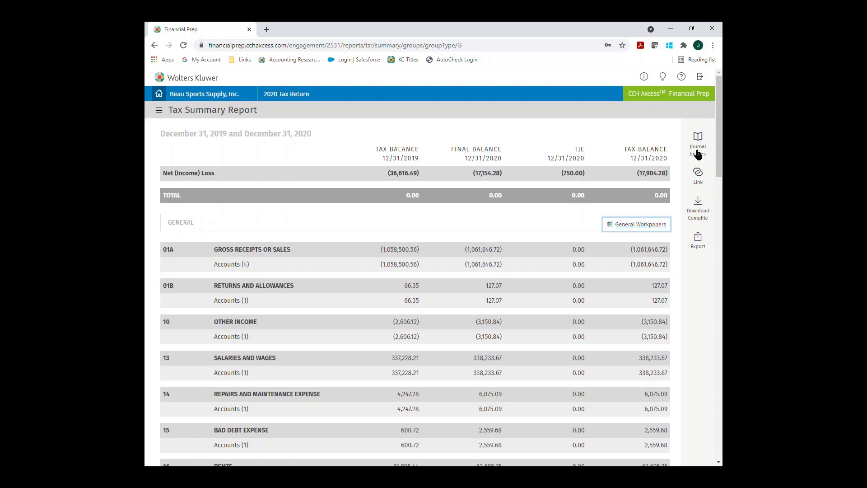
Step: Review the engagement's journal entries, including the debit and credit details of AJE # 1 and TJE # 1
left_click(698, 149)
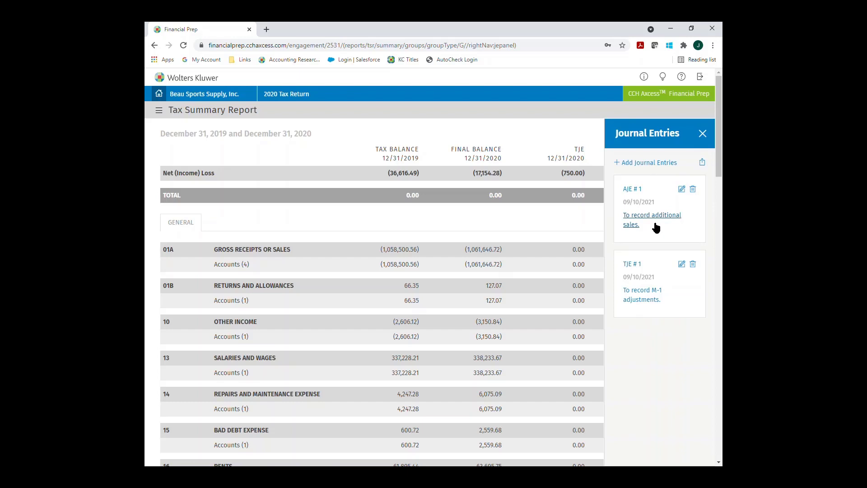
left_click(633, 190)
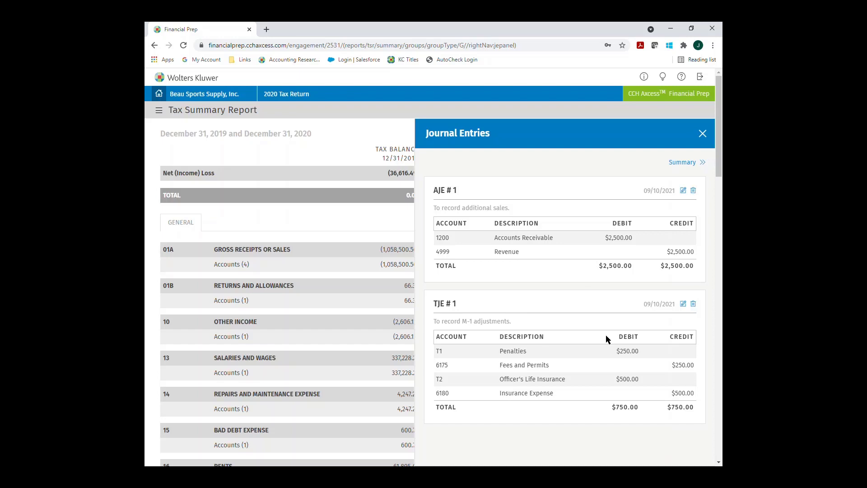
left_click(685, 164)
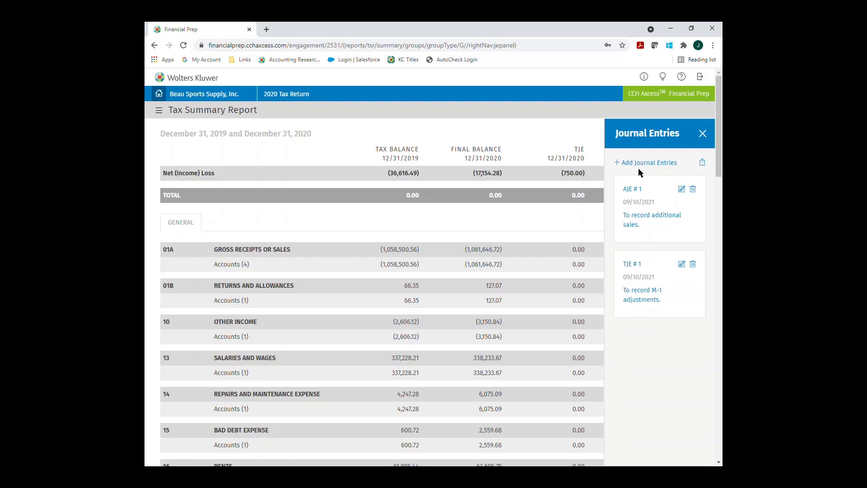
left_click(705, 135)
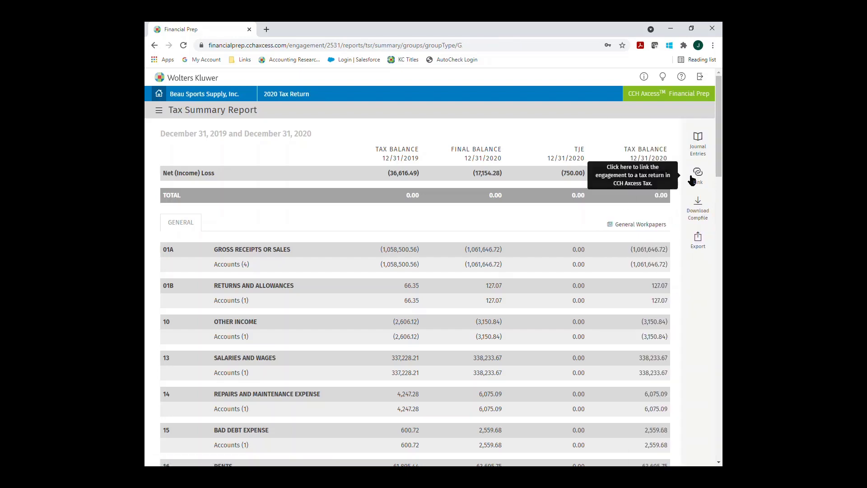
Step: Link the engagement to its 2020 corporate return in CCH Axcess Tax, send the data, and import it through the G/L Bridge
left_click(697, 176)
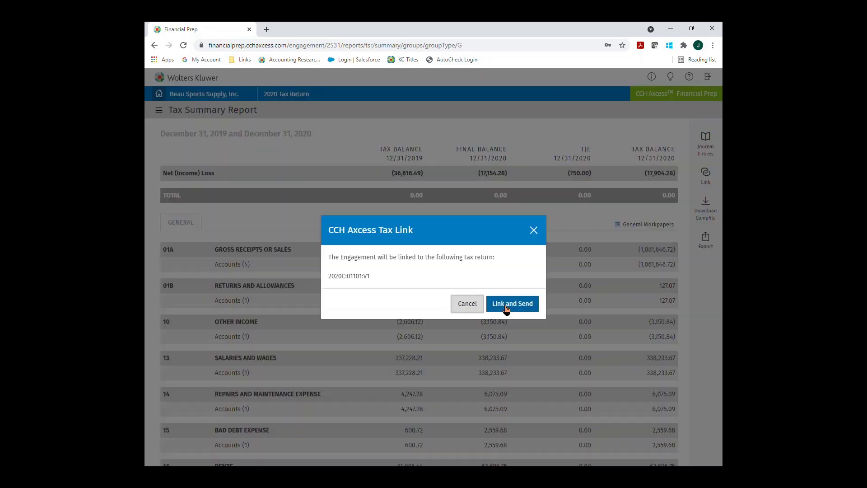
left_click(507, 306)
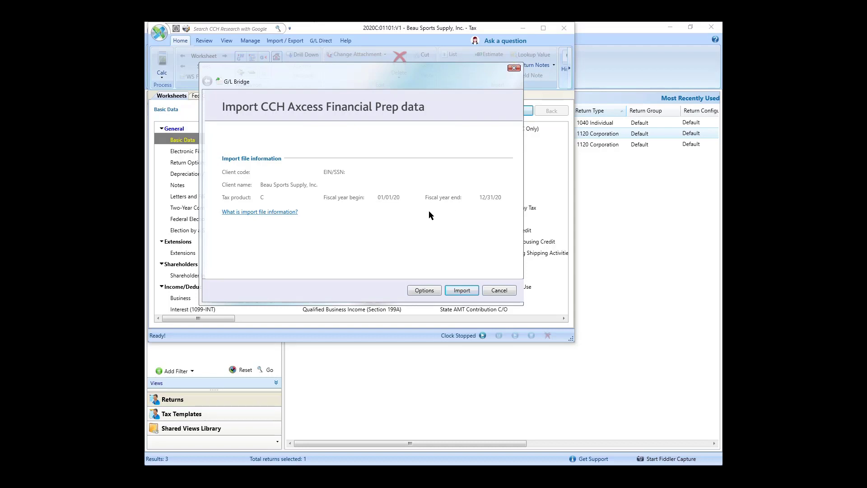
left_click(462, 290)
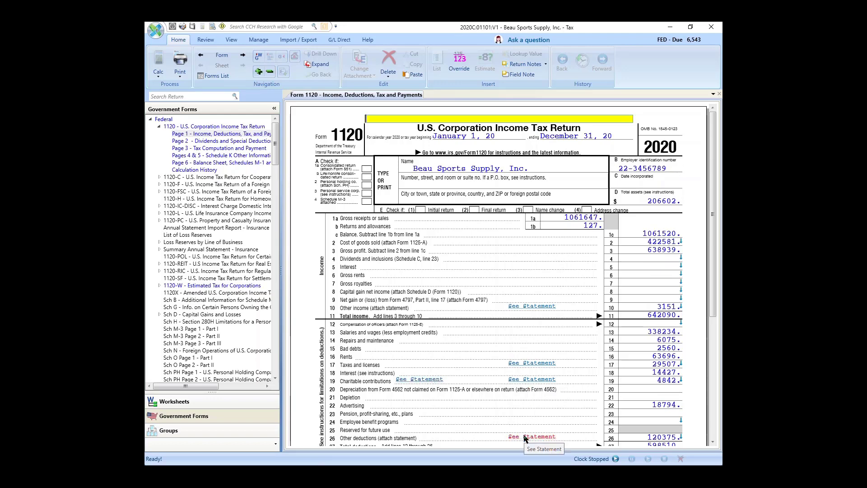
Step: Review the imported amounts on Form 1120 page 1 and in the page 6 balance sheet and Schedules M-1 and M-2
scroll(537, 403, "down", 1)
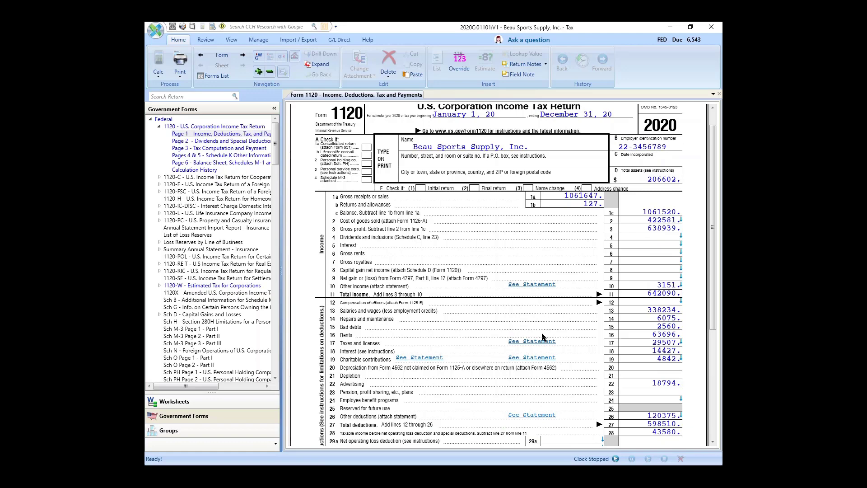
left_click(219, 162)
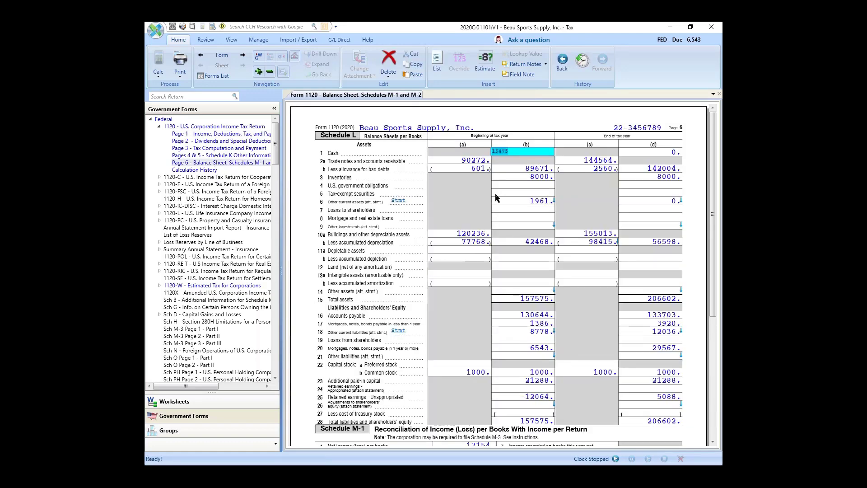
scroll(540, 381, "down", 4)
scroll(539, 380, "down", 3)
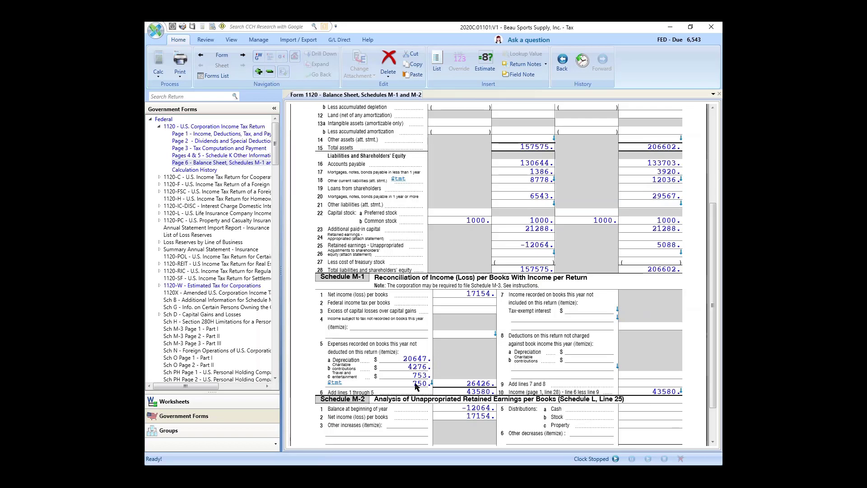
scroll(416, 385, "up", 1)
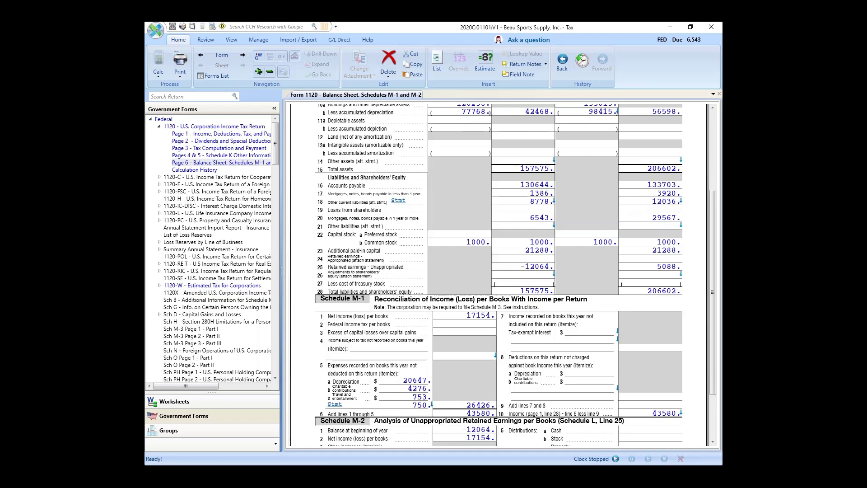
Step: Switch back to the Tax Summary Report in CCH Axcess Financial Prep and send the data to the linked tax return
key("alt+Tab")
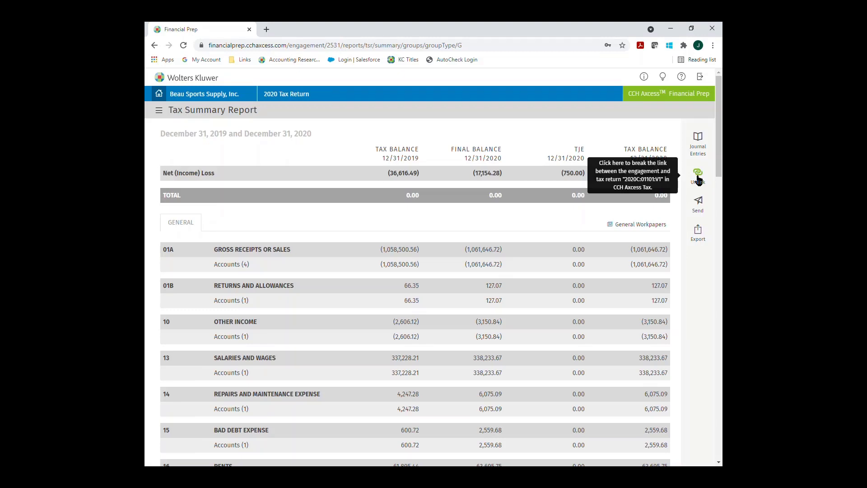
left_click(699, 206)
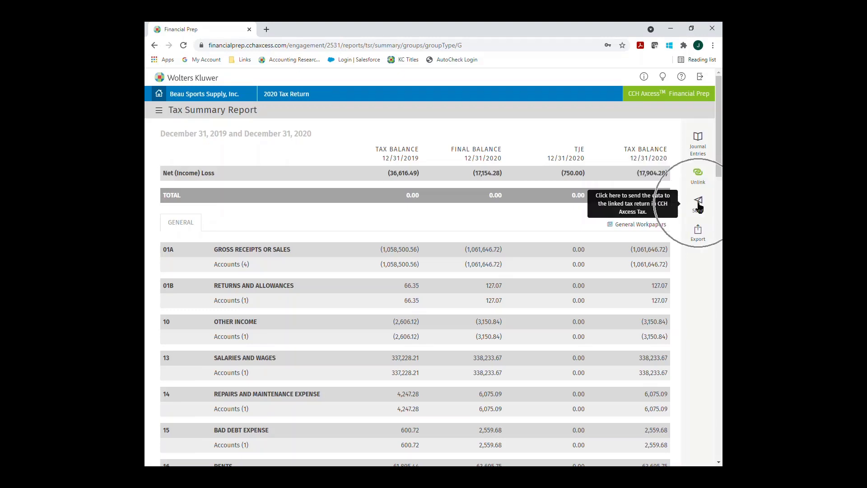